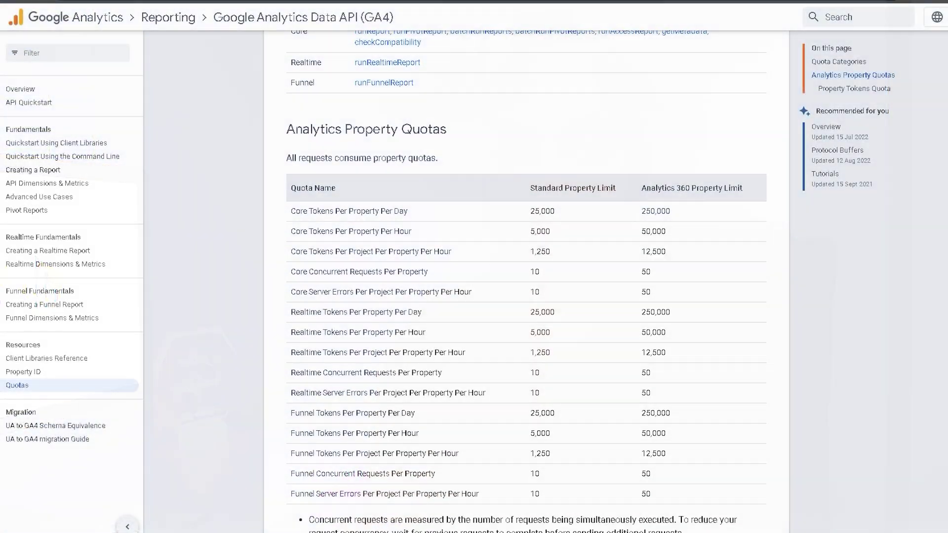
# Scroll down the Quotas page to the Analytics Property Quotas table of standard and 360 limits
pyautogui.scroll(-1, 526, 296)
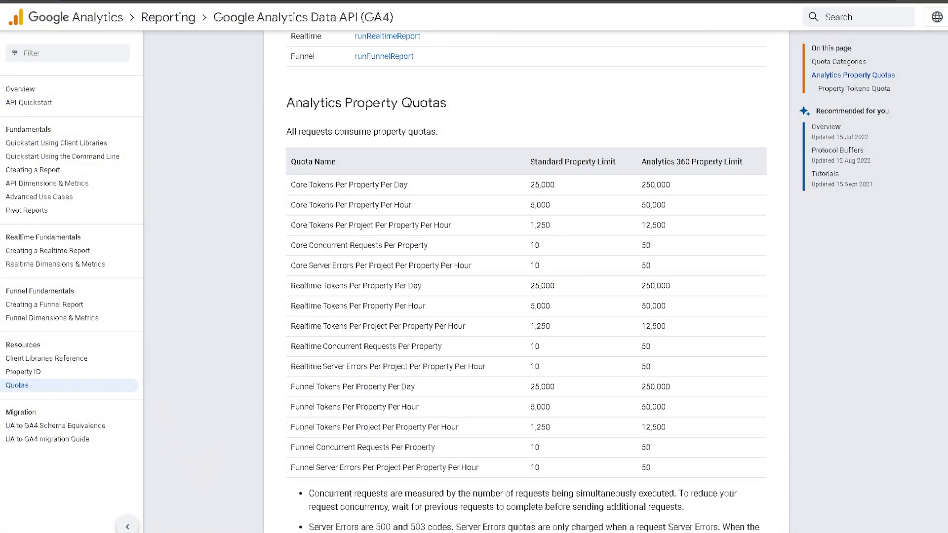
pyautogui.scroll(-2, 526, 296)
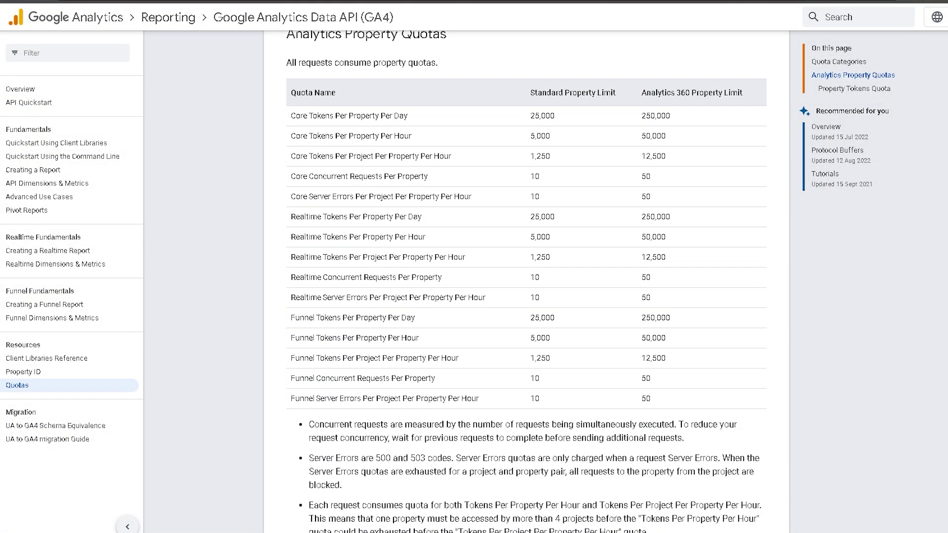
pyautogui.scroll(-2, 527, 296)
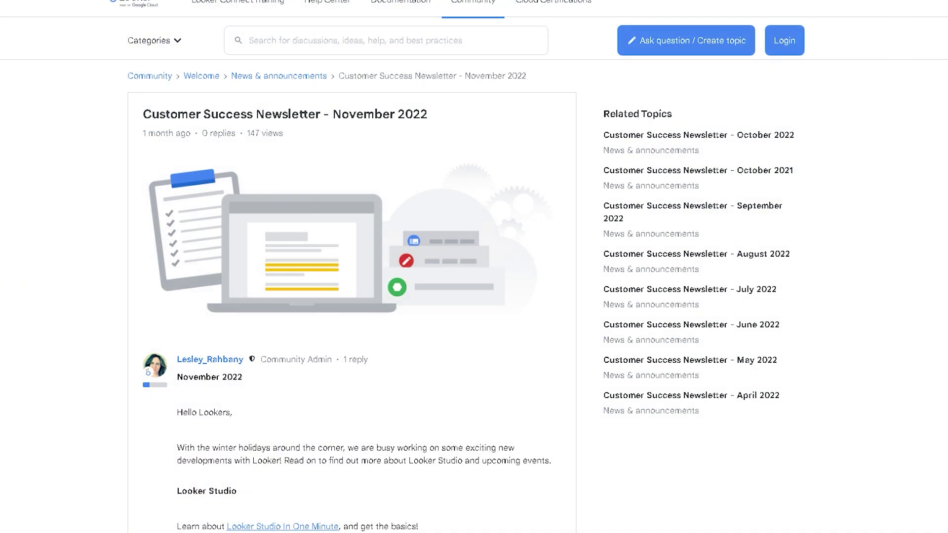
# Scroll the November 2022 newsletter past Latest Release Note Highlights down to Customer Insights
pyautogui.scroll(-2, 474, 266)
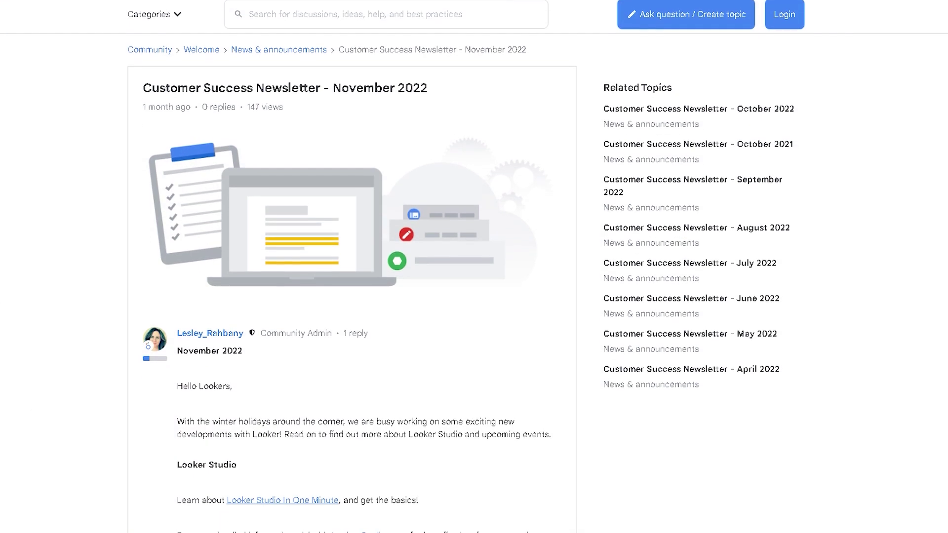
pyautogui.scroll(-4, 474, 267)
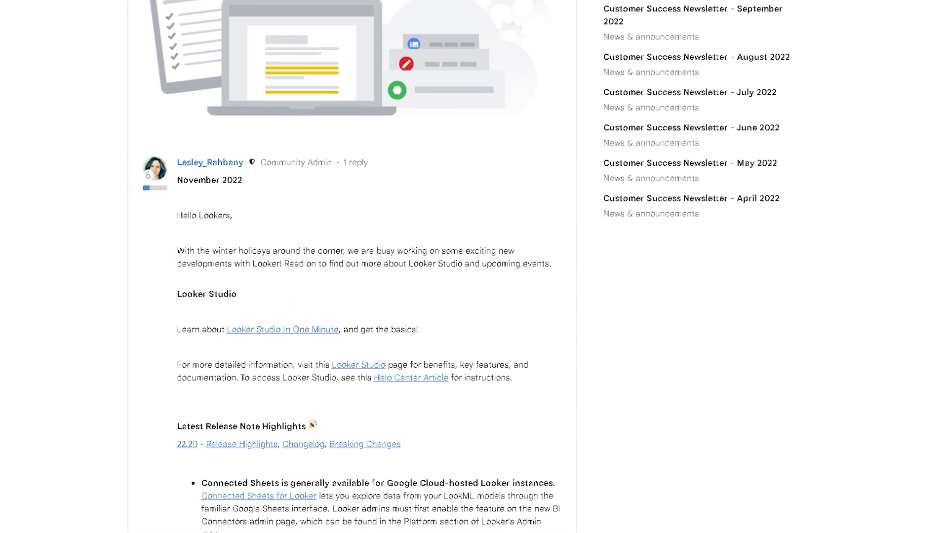
pyautogui.scroll(-3, 475, 267)
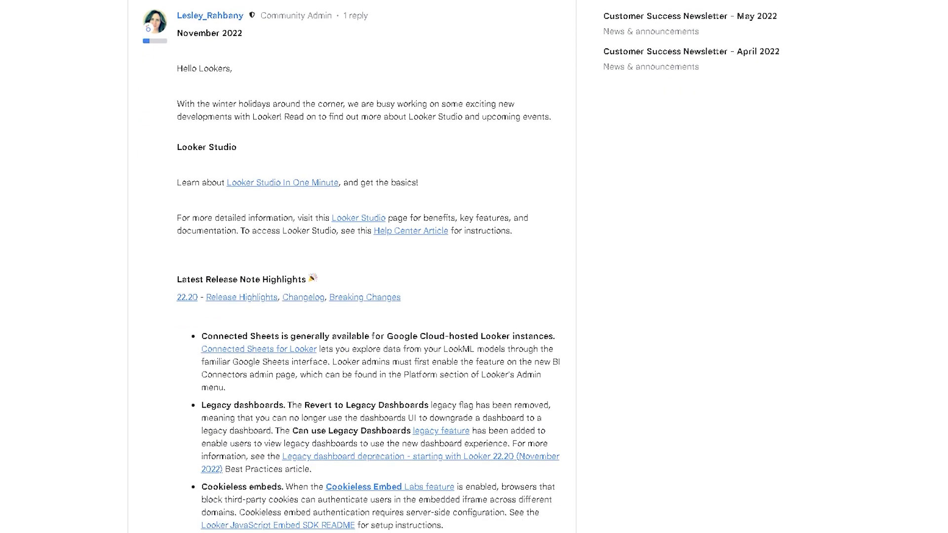
pyautogui.scroll(-2, 474, 267)
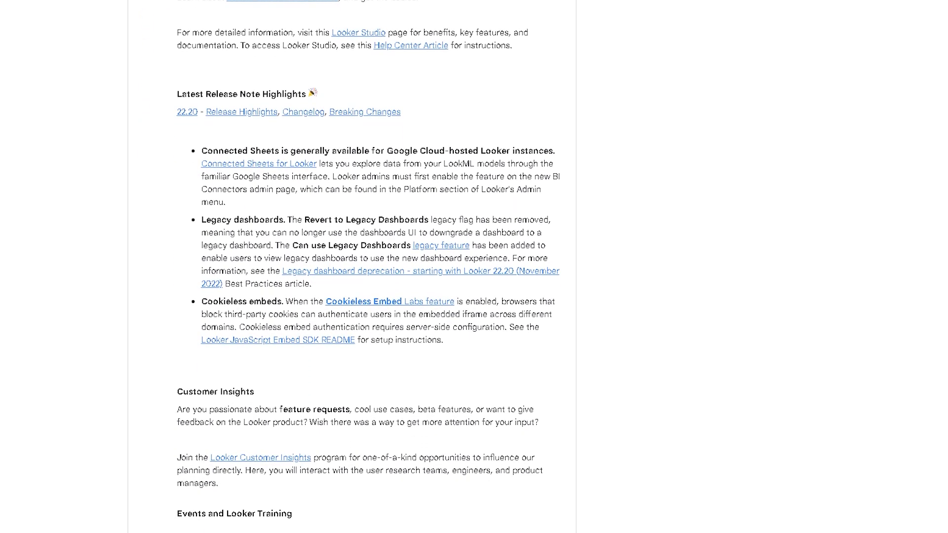
pyautogui.scroll(-1, 474, 267)
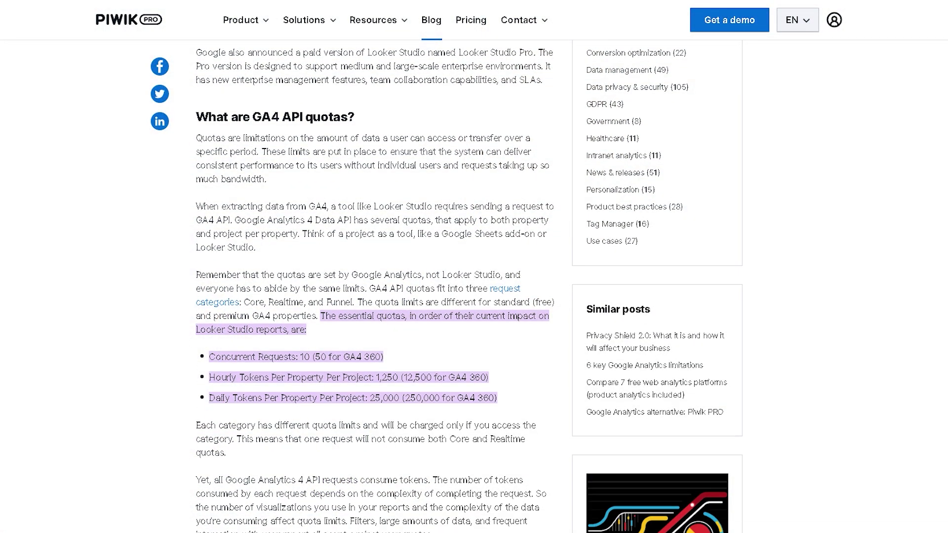
# Scroll the Piwik PRO article from 'What are GA4 API quotas?' down to the quota limits table
pyautogui.scroll(-2, 474, 267)
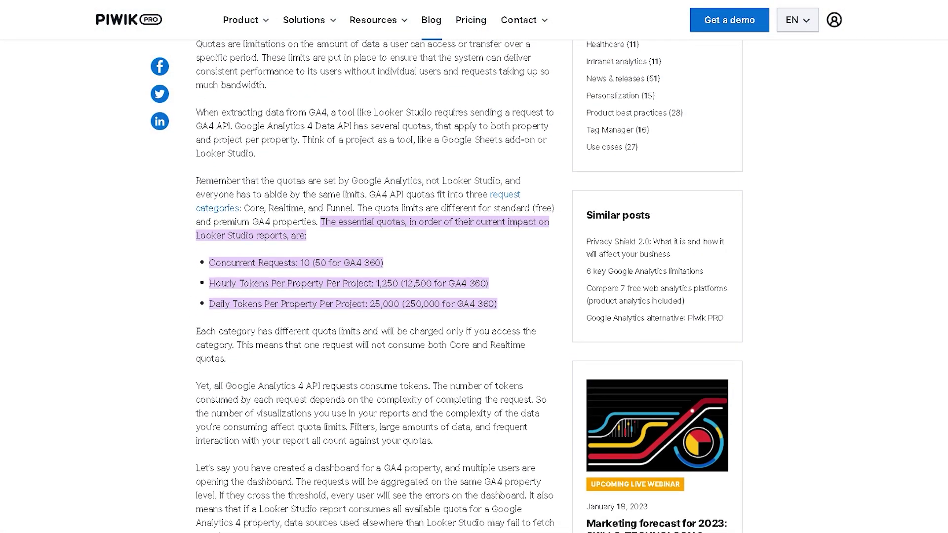
pyautogui.scroll(-2, 474, 266)
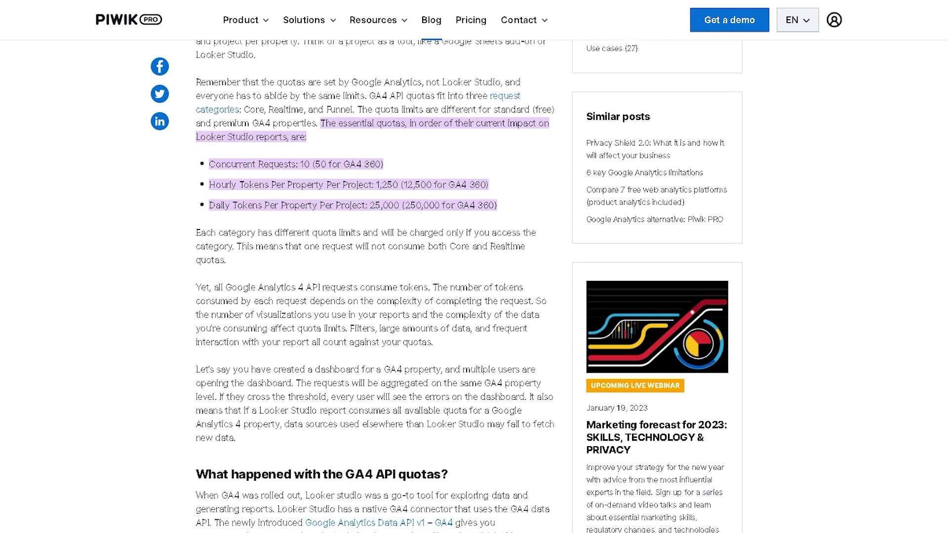
pyautogui.scroll(-3, 474, 267)
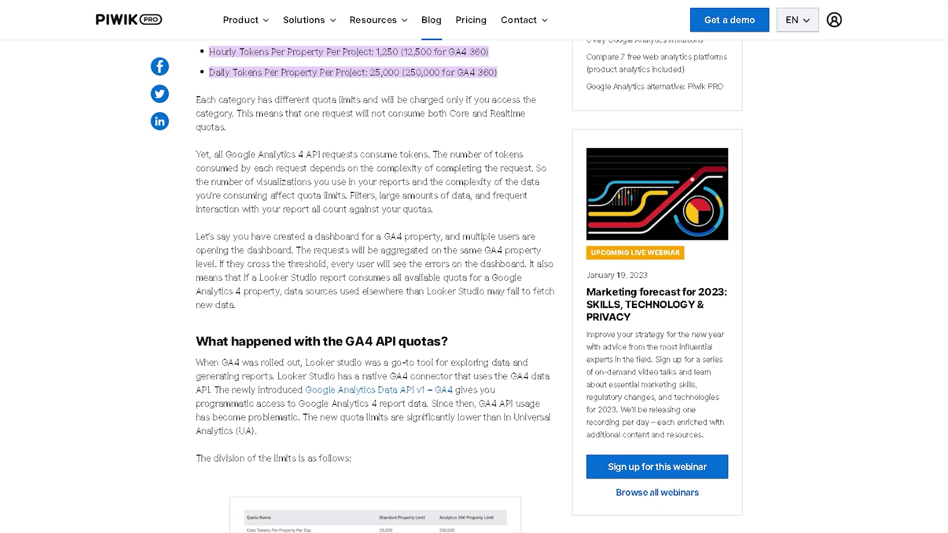
pyautogui.scroll(-3, 474, 267)
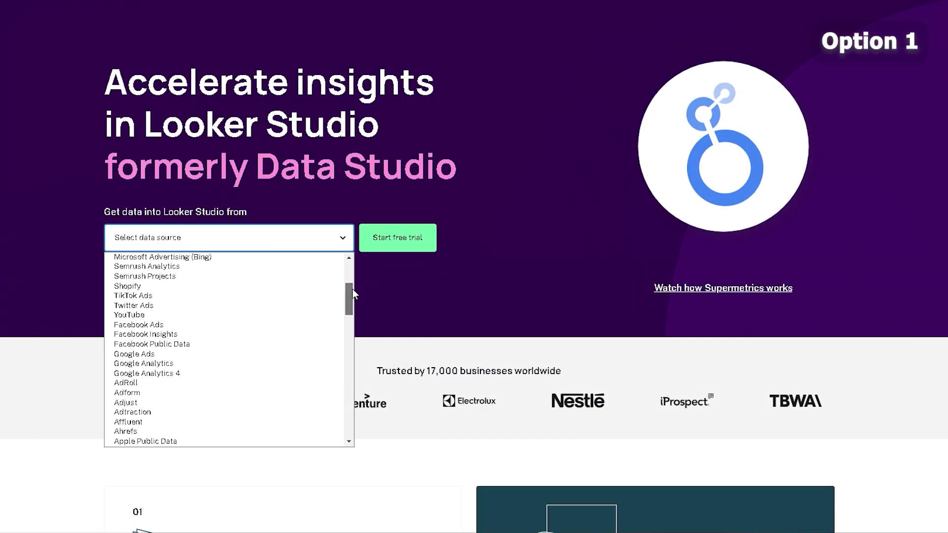
# Close the data source dropdown and scroll down to the grid of 107 compatible data sources
pyautogui.moveTo(352, 289); pyautogui.dragTo(353, 319)
pyautogui.click(871, 377)
pyautogui.scroll(-5, 871, 378)
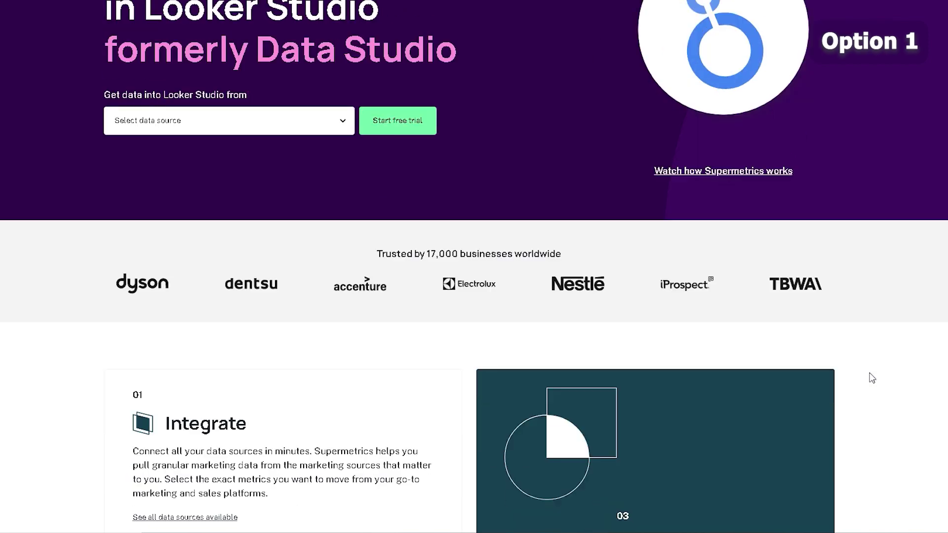
pyautogui.scroll(-1, 872, 377)
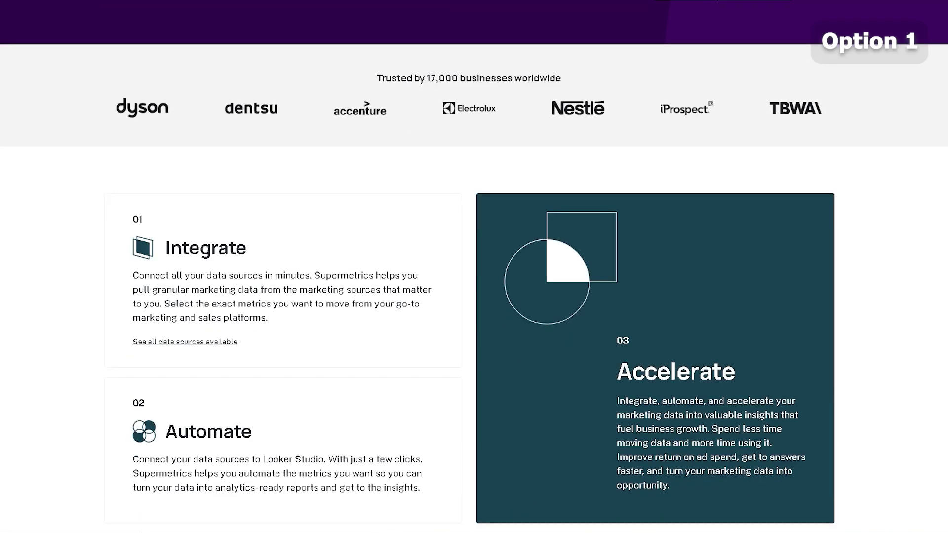
pyautogui.scroll(-4, 474, 267)
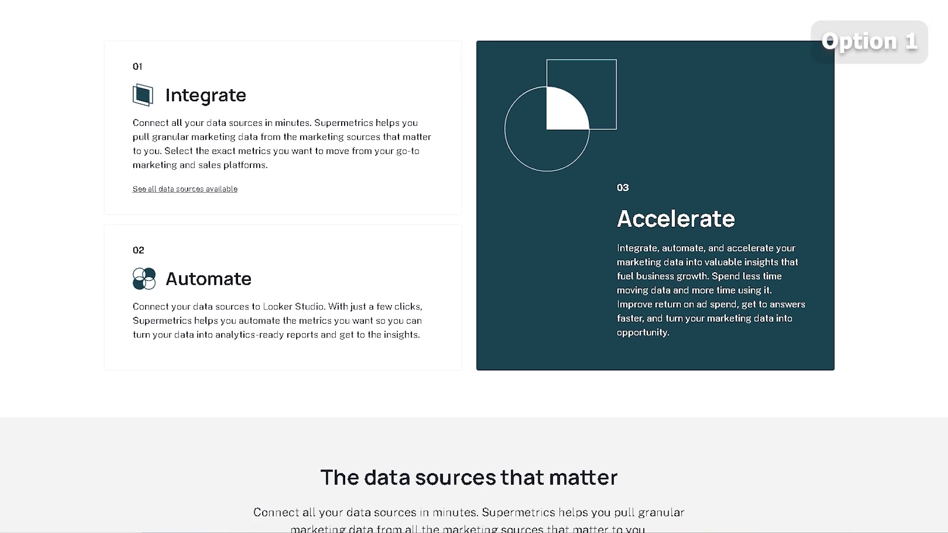
pyautogui.scroll(-6, 474, 267)
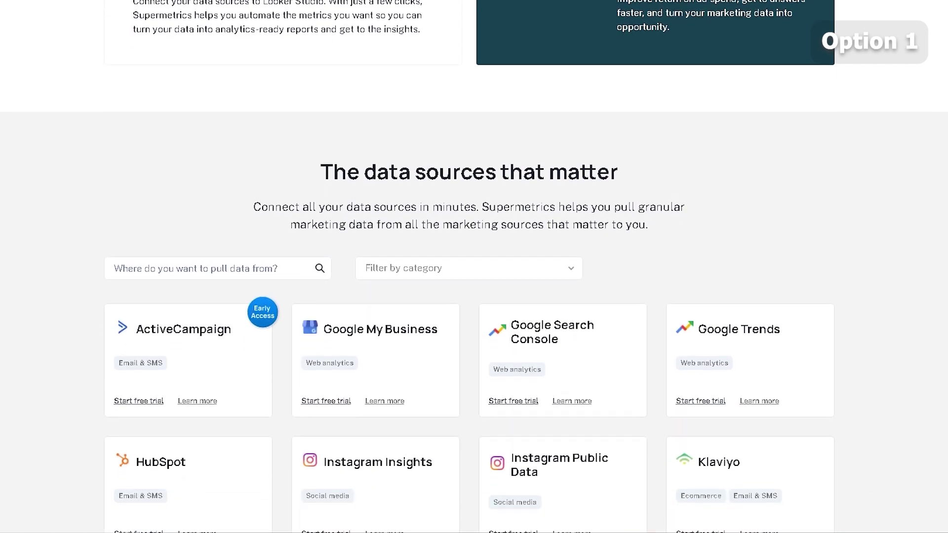
pyautogui.scroll(-3, 474, 267)
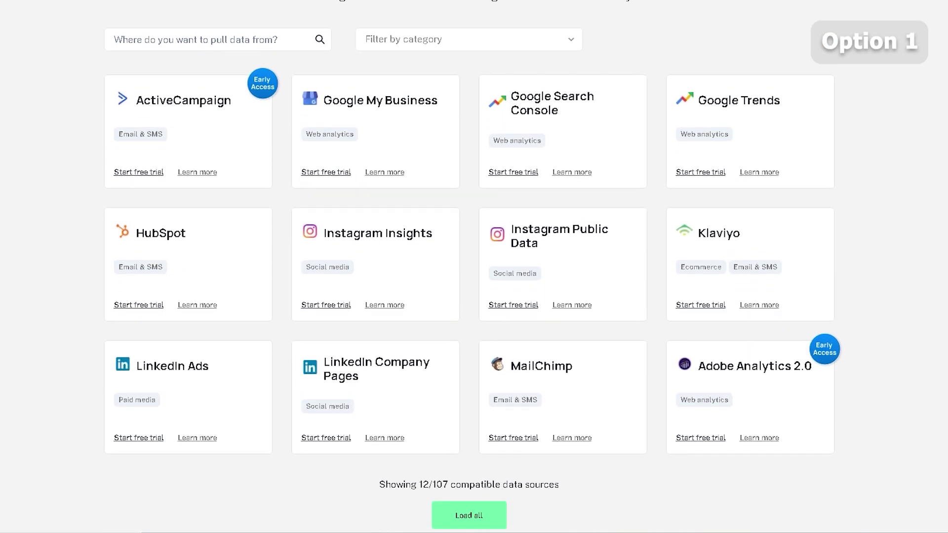
# Search for Supermetrics, pick its Facebook Ads connector, and authorise data access for the new source
pyautogui.write('Supermetrics')
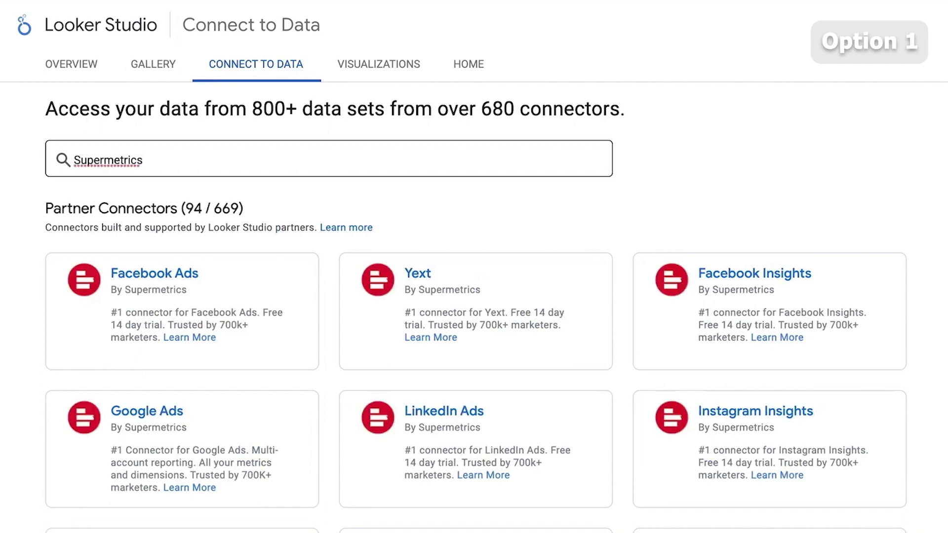
pyautogui.click(449, 221)
pyautogui.click(292, 287)
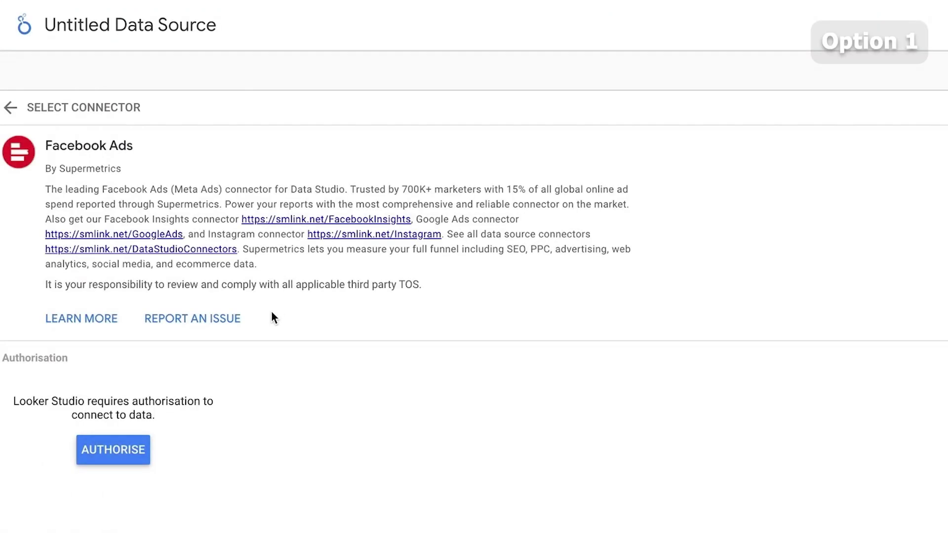
pyautogui.click(141, 462)
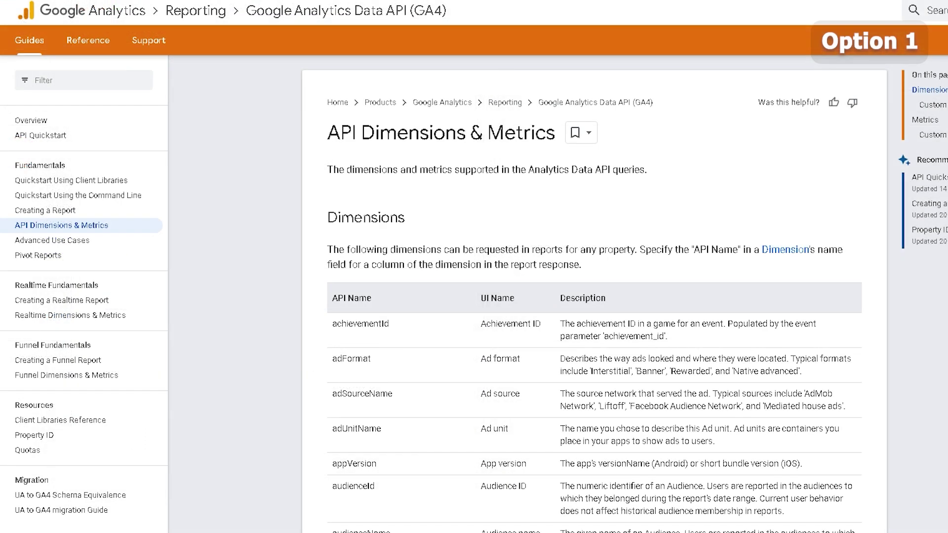
# Scroll the Supermetrics page and start a free trial for the Google My Business connector
pyautogui.scroll(-5, 582, 297)
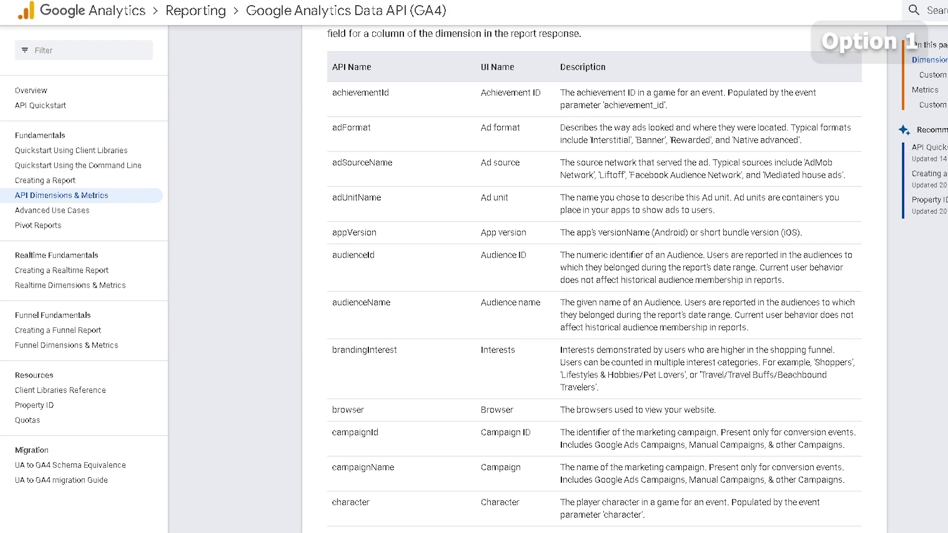
pyautogui.scroll(-5, 582, 296)
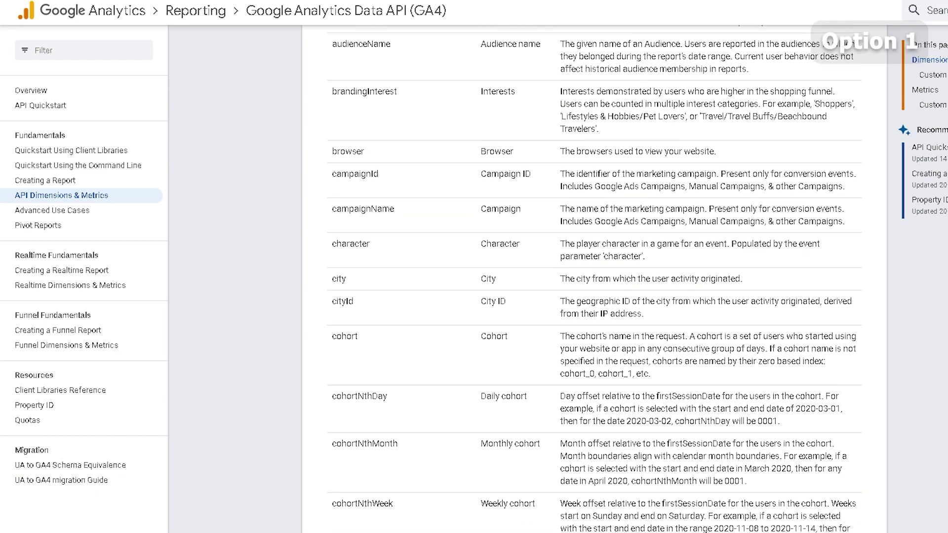
pyautogui.scroll(-3, 582, 296)
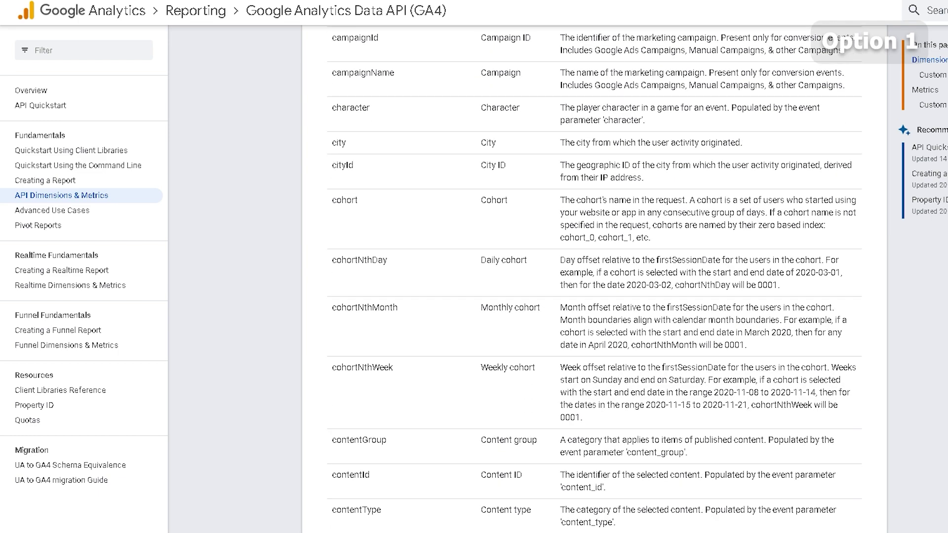
pyautogui.scroll(-3, 582, 296)
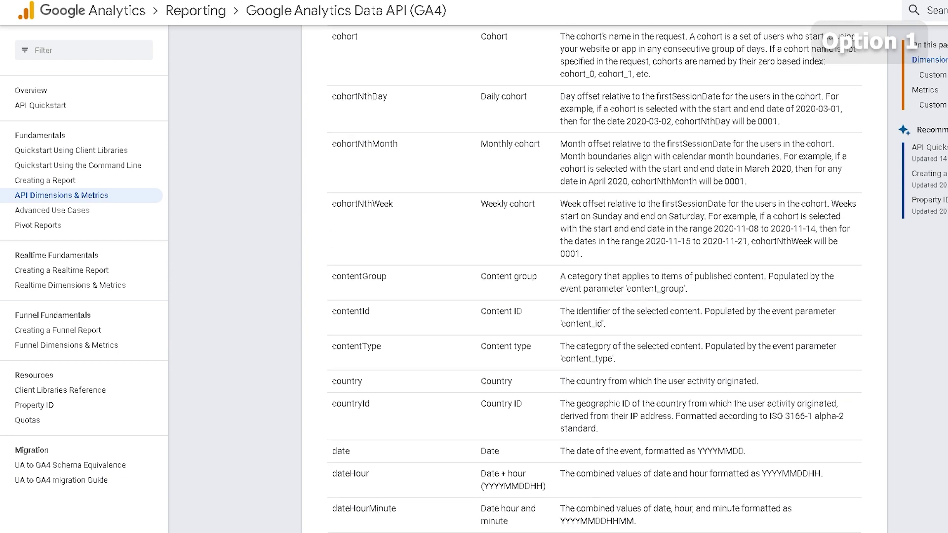
pyautogui.scroll(-6, 582, 296)
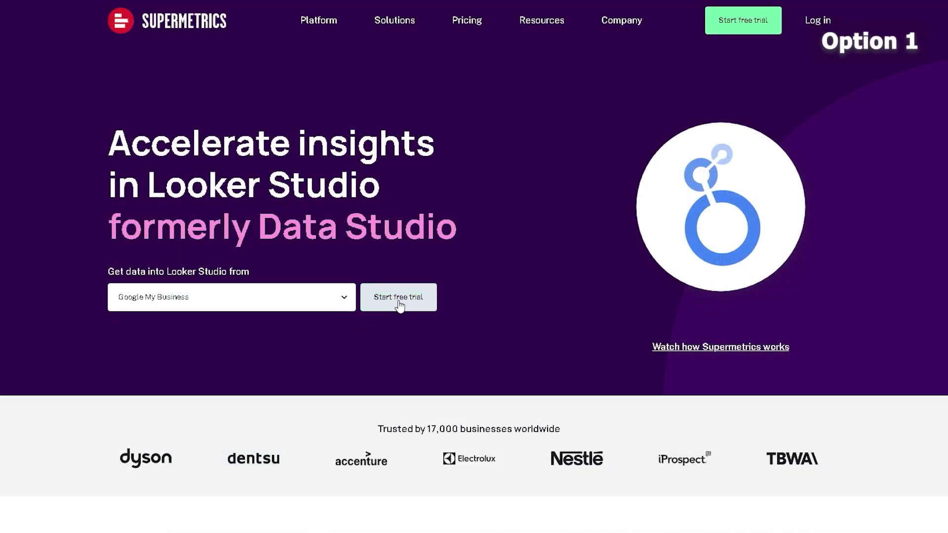
pyautogui.click(400, 306)
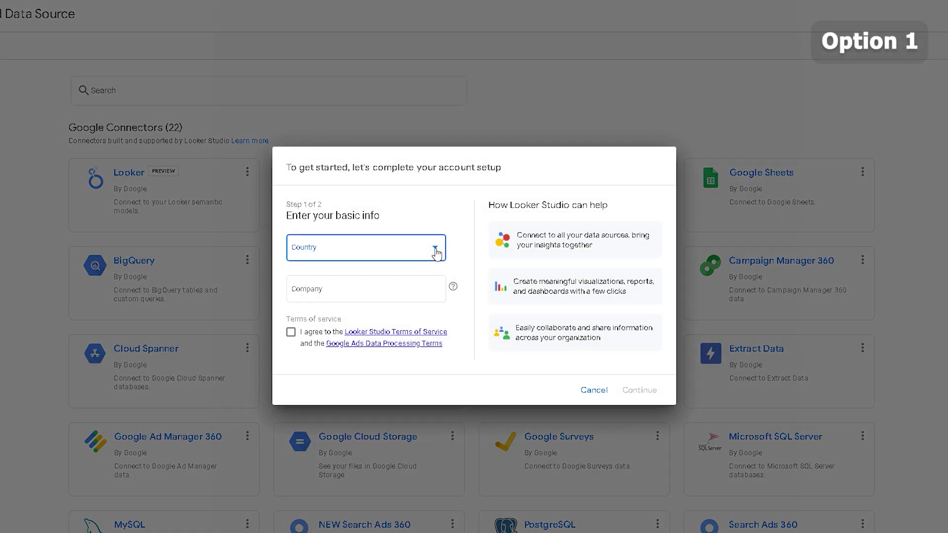
# Open the account setup's Country list, scroll through it, and close it without choosing a country
pyautogui.click(436, 253)
pyautogui.moveTo(459, 260); pyautogui.dragTo(460, 294)
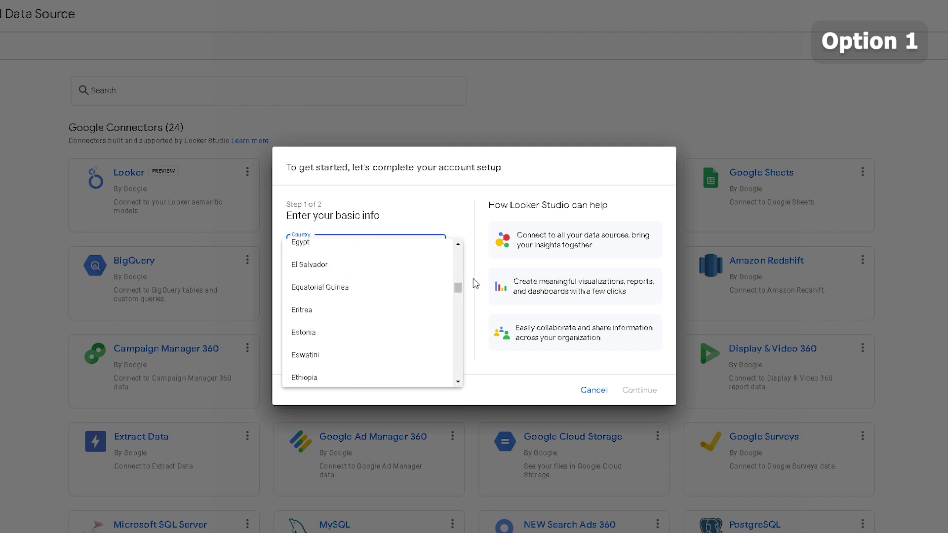
pyautogui.click(474, 281)
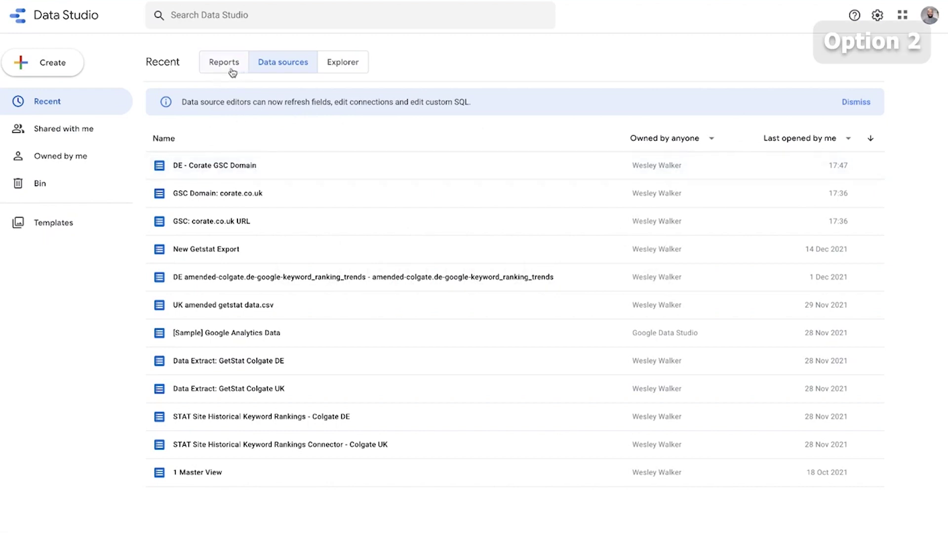
# Create a new Extract Data source and start renaming it to DE - Corate GSC URL
pyautogui.click(34, 61)
pyautogui.click(56, 117)
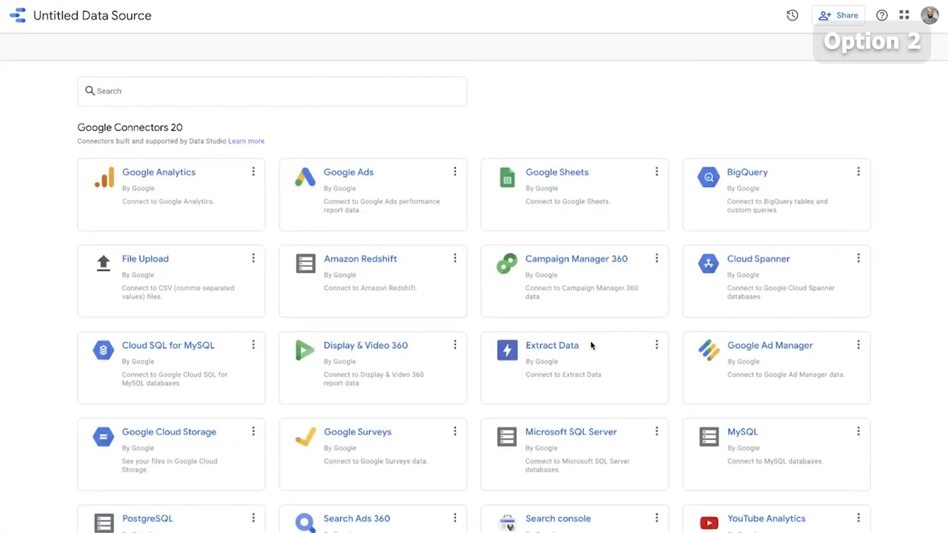
pyautogui.click(576, 350)
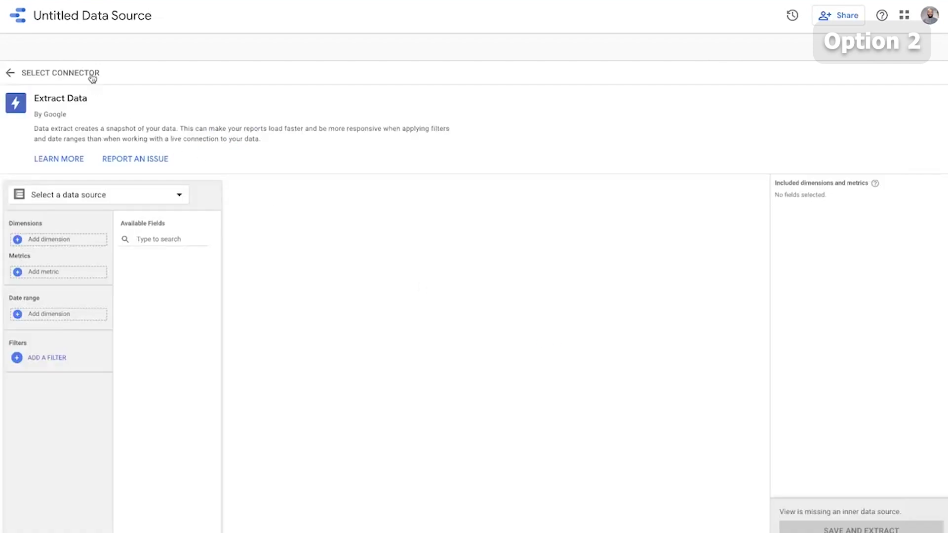
pyautogui.click(95, 15)
pyautogui.write('DE - Corate GSC URL')
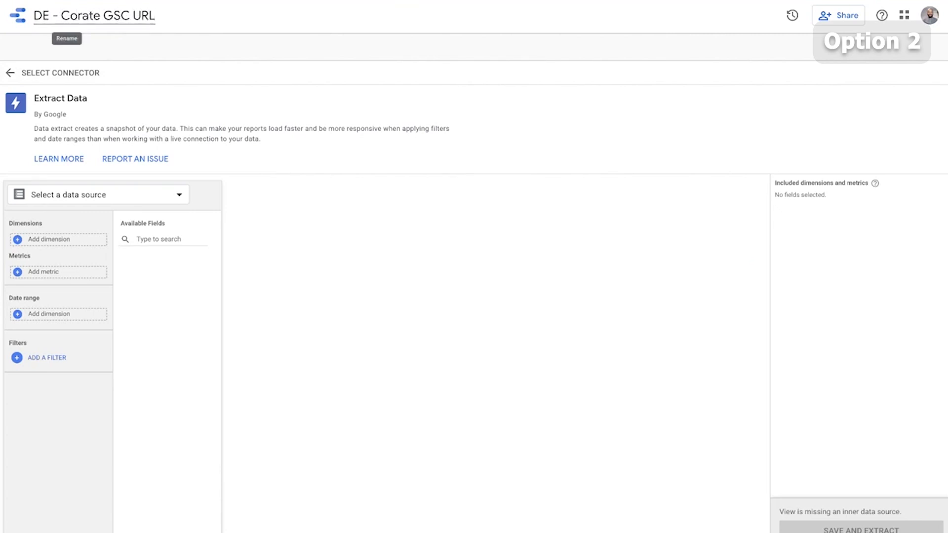
# Extract from GSC: corate.co.uk URL with Date, Device Category, Landing Page, Query, Impressions and Url Clicks
pyautogui.click(64, 195)
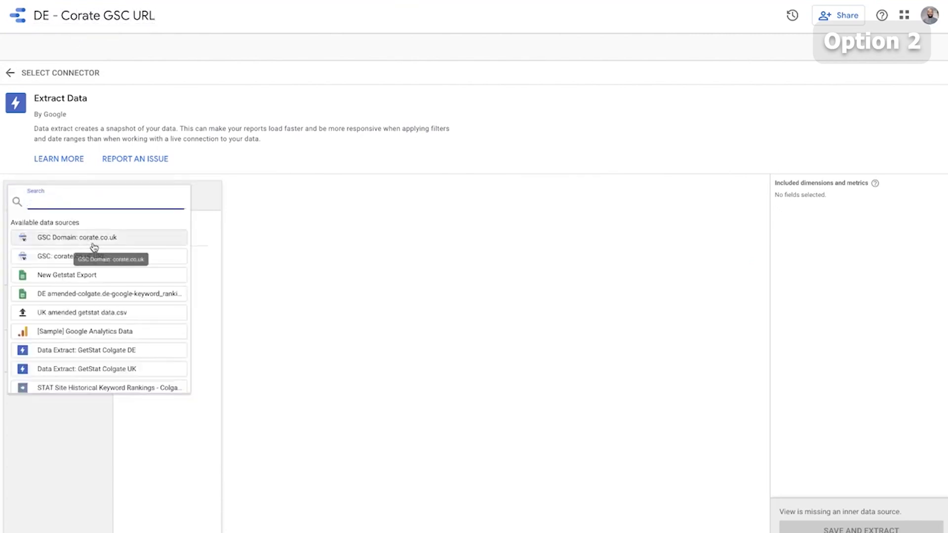
pyautogui.click(103, 257)
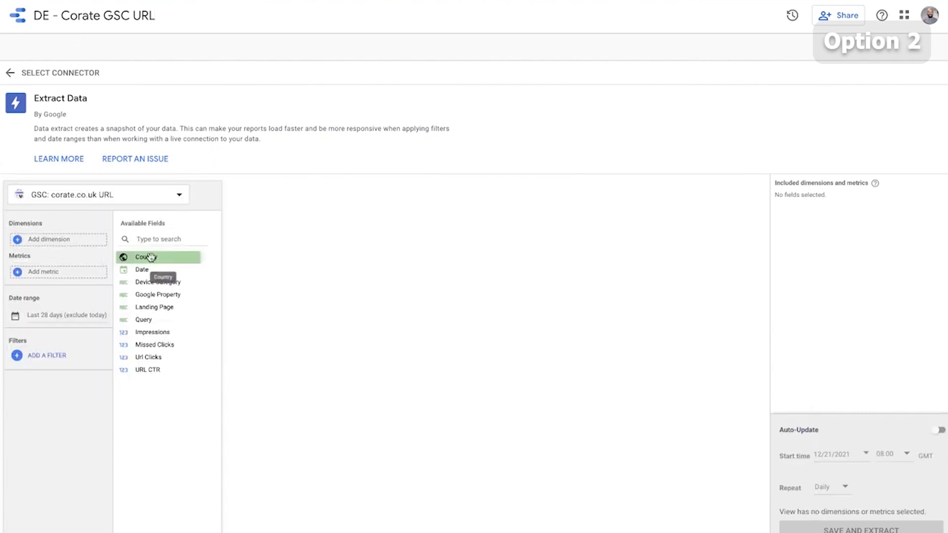
pyautogui.moveTo(151, 269); pyautogui.dragTo(88, 248)
pyautogui.moveTo(158, 282); pyautogui.dragTo(81, 256)
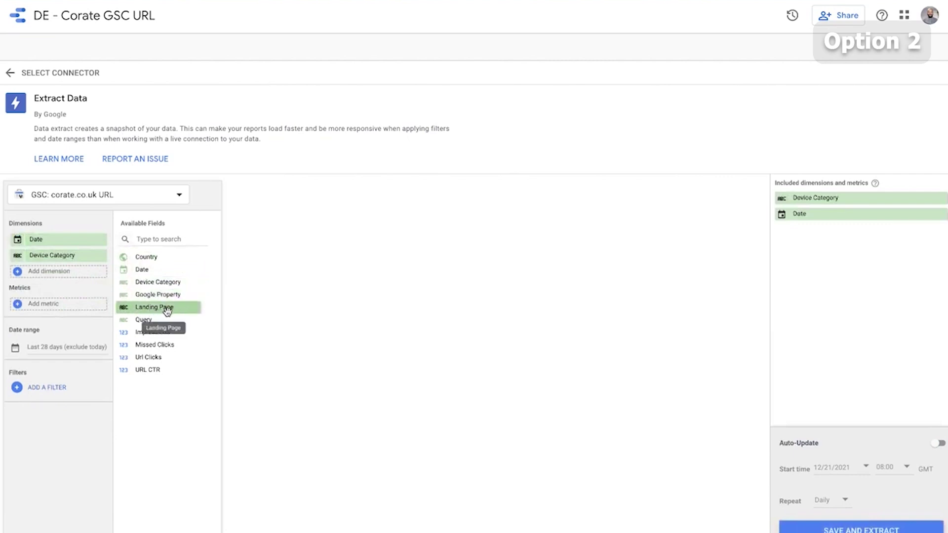
pyautogui.moveTo(167, 310); pyautogui.dragTo(91, 276)
pyautogui.moveTo(161, 320); pyautogui.dragTo(85, 290)
pyautogui.moveTo(140, 331); pyautogui.dragTo(70, 334)
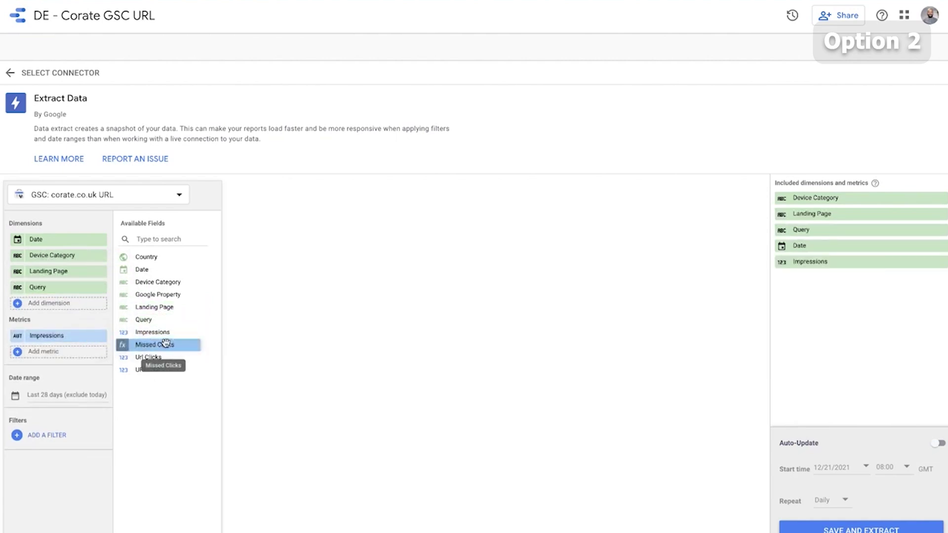
pyautogui.moveTo(157, 363); pyautogui.dragTo(86, 360)
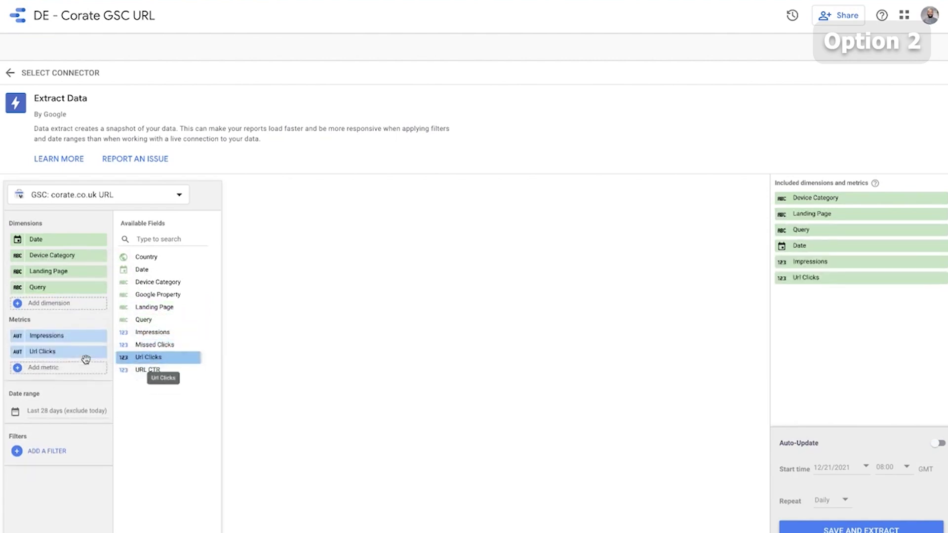
pyautogui.click(62, 410)
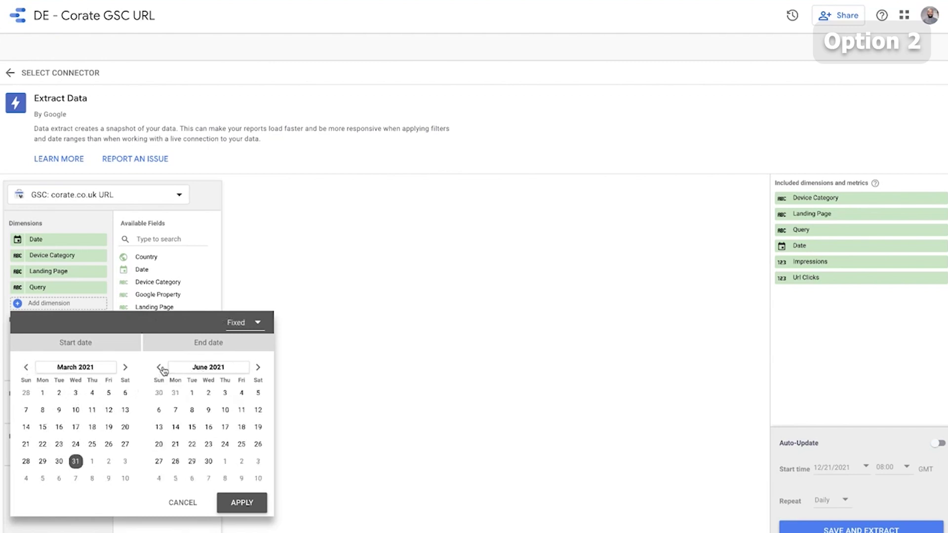
# Apply the fixed 31 Mar 2021 to 31 May 2021 date range to the extract
pyautogui.click(236, 503)
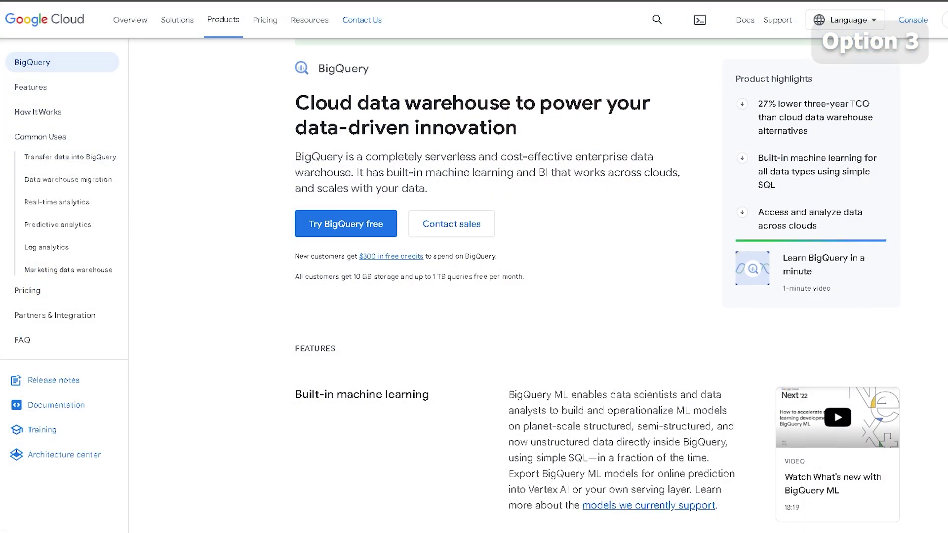
pyautogui.scroll(-2, 598, 282)
pyautogui.scroll(-4, 598, 282)
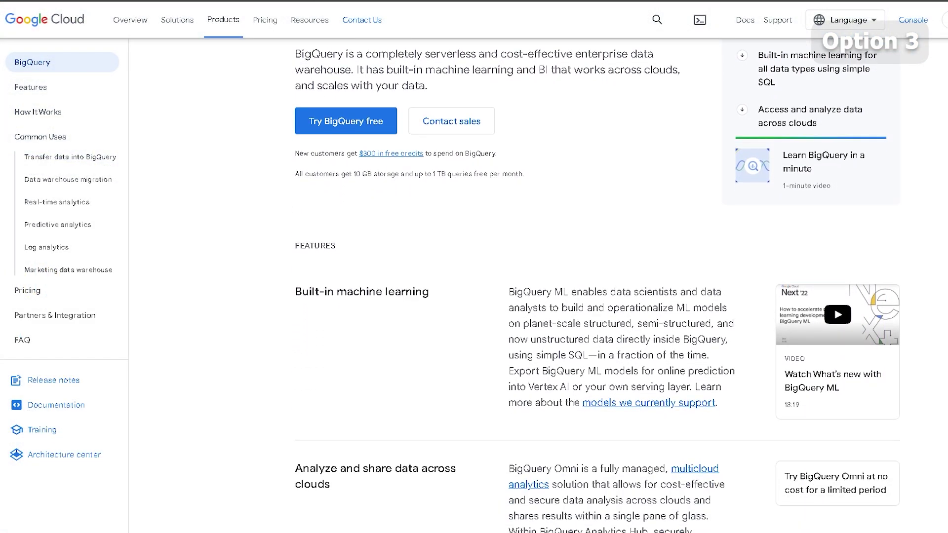
pyautogui.scroll(-6, 598, 281)
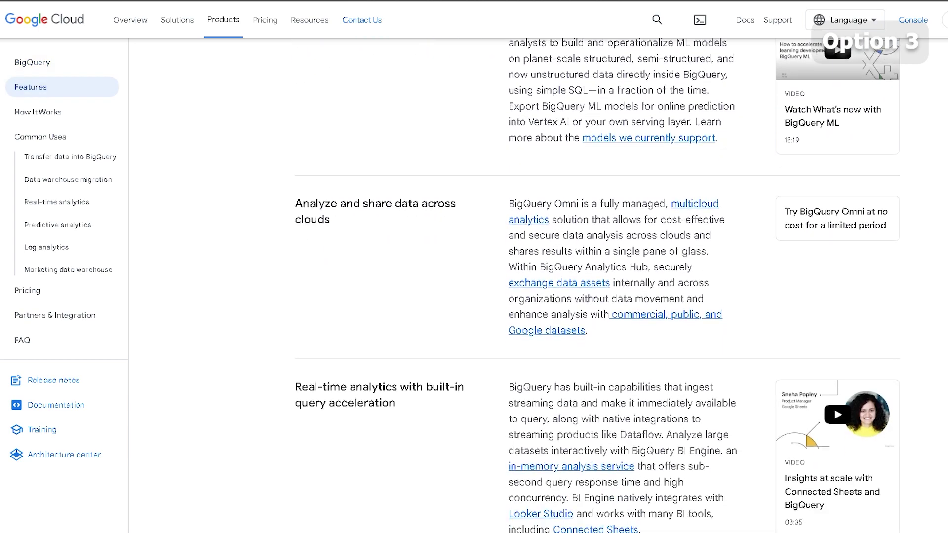
pyautogui.scroll(-6, 598, 281)
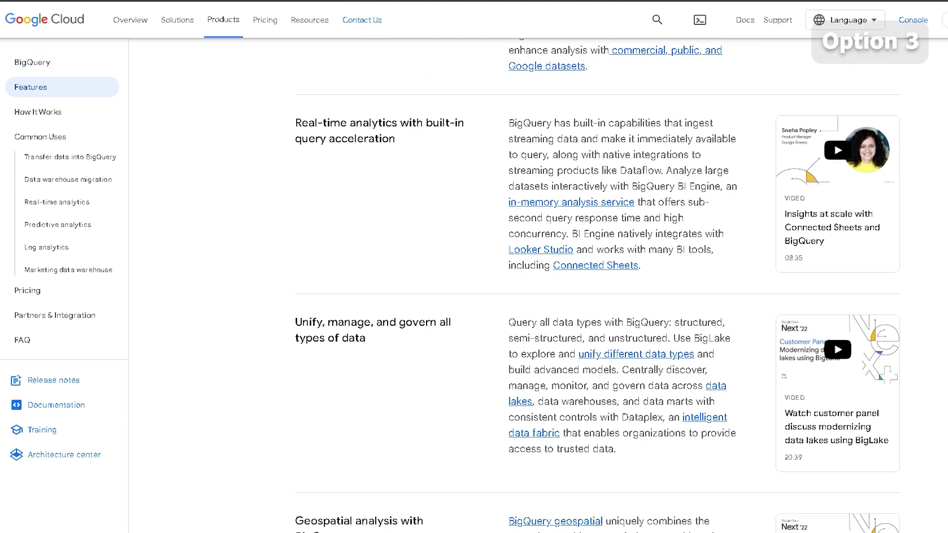
pyautogui.scroll(-5, 598, 281)
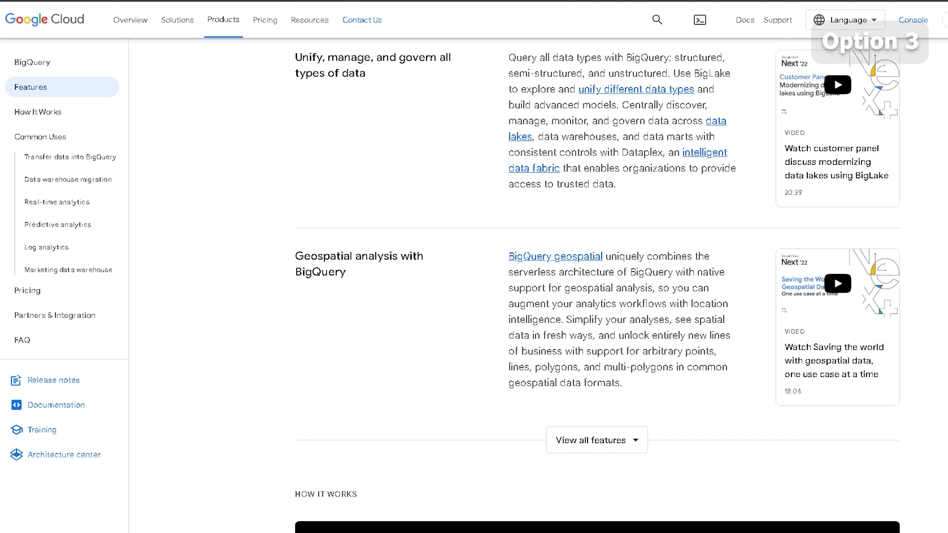
pyautogui.scroll(-3, 597, 281)
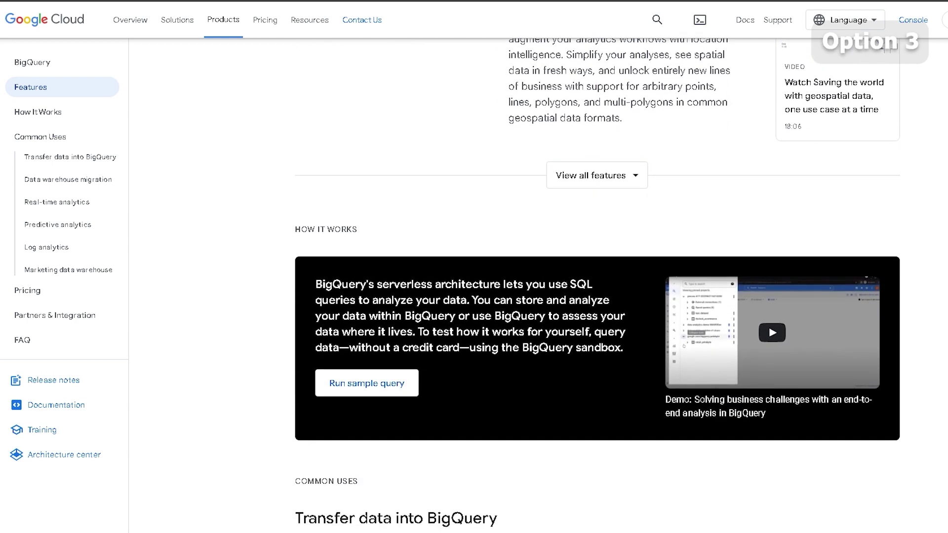
pyautogui.scroll(-2, 598, 281)
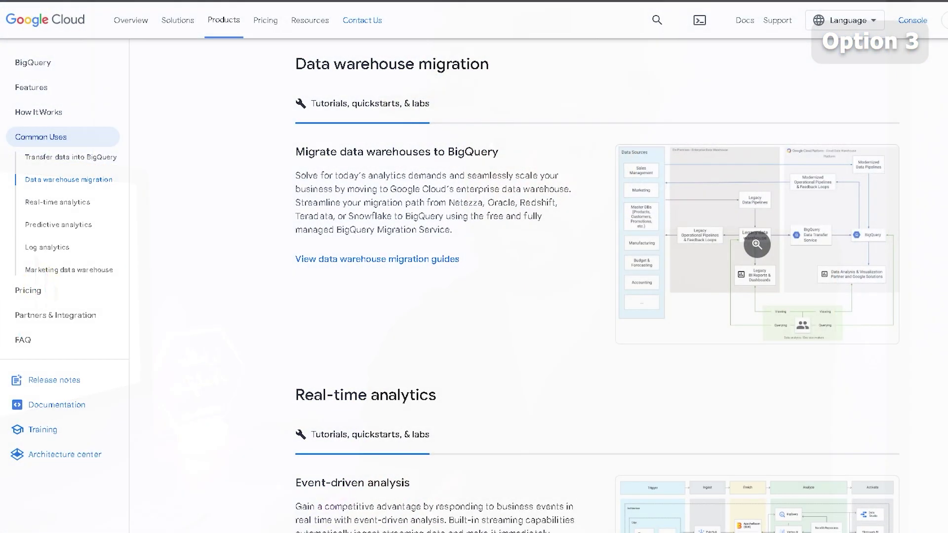
# Scroll the BigQuery Common Uses page past Real-time, Predictive and Log analytics toward Marketing data warehouse
pyautogui.scroll(-1, 474, 266)
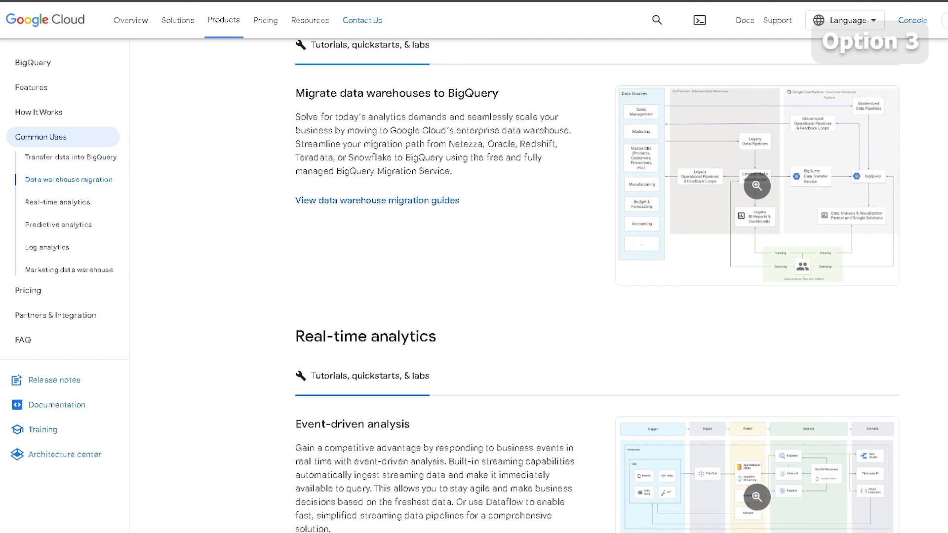
pyautogui.scroll(-3, 538, 276)
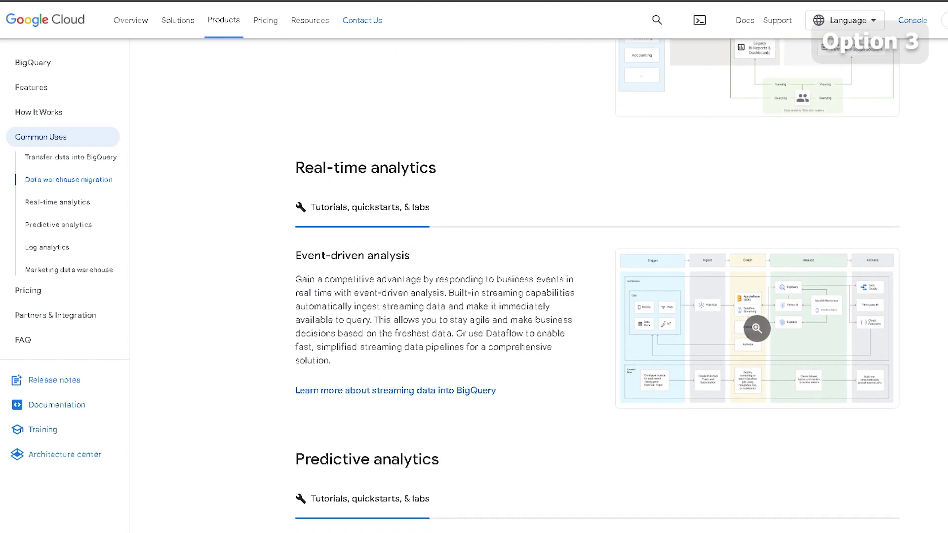
pyautogui.scroll(-3, 538, 276)
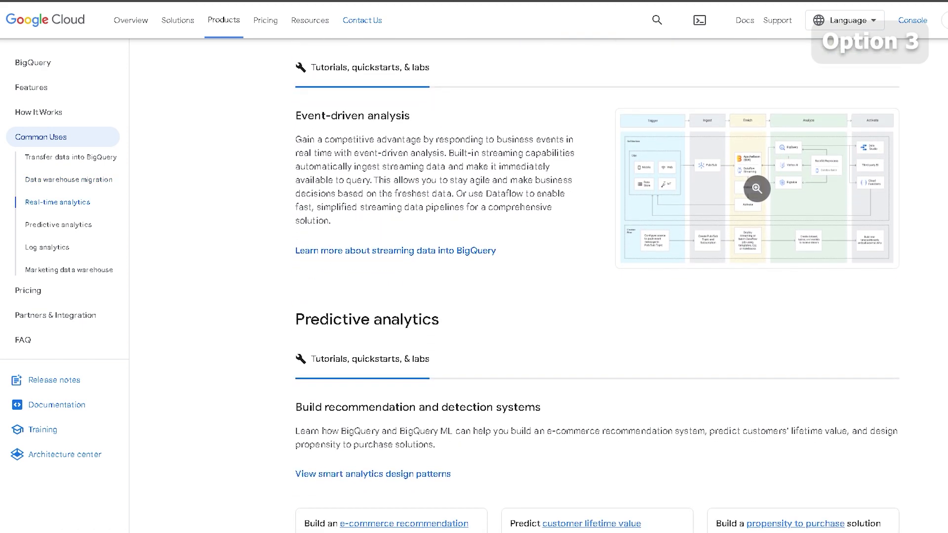
pyautogui.scroll(-4, 757, 188)
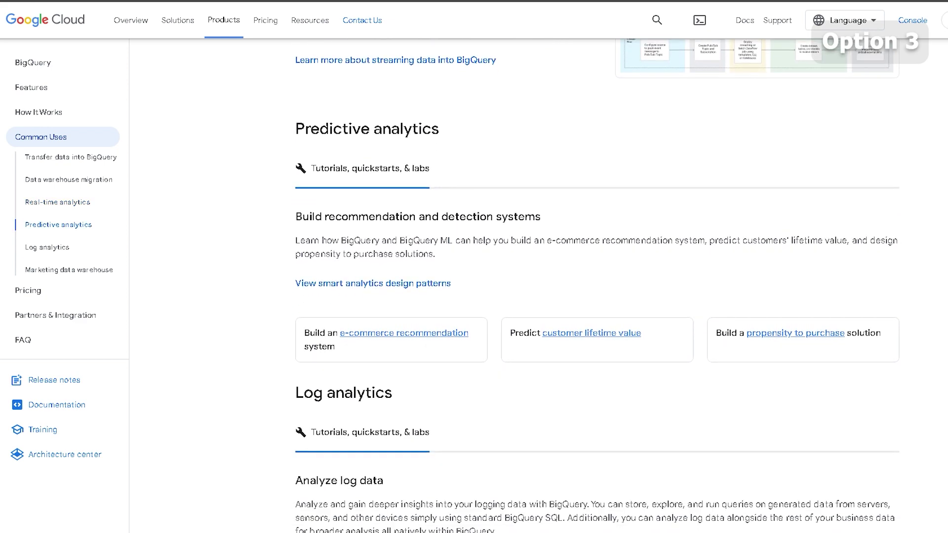
pyautogui.scroll(-3, 639, 277)
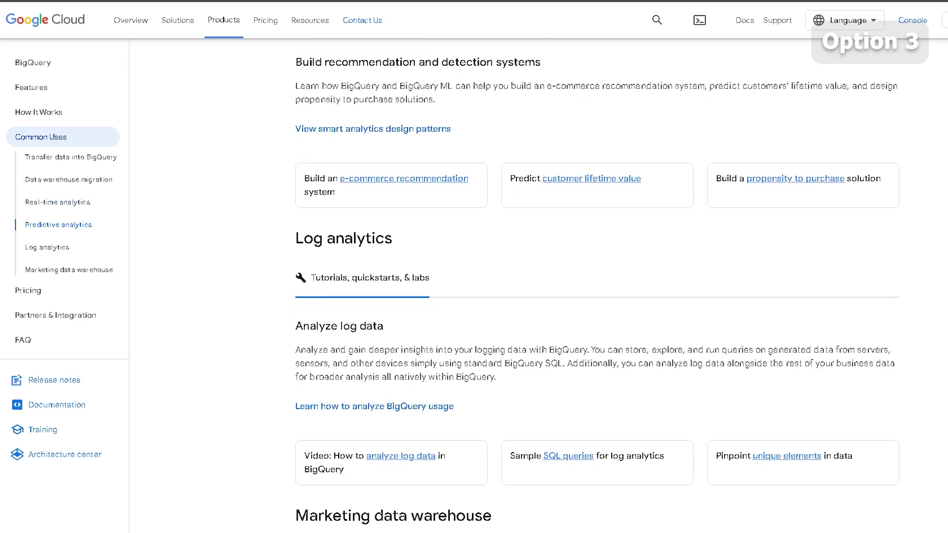